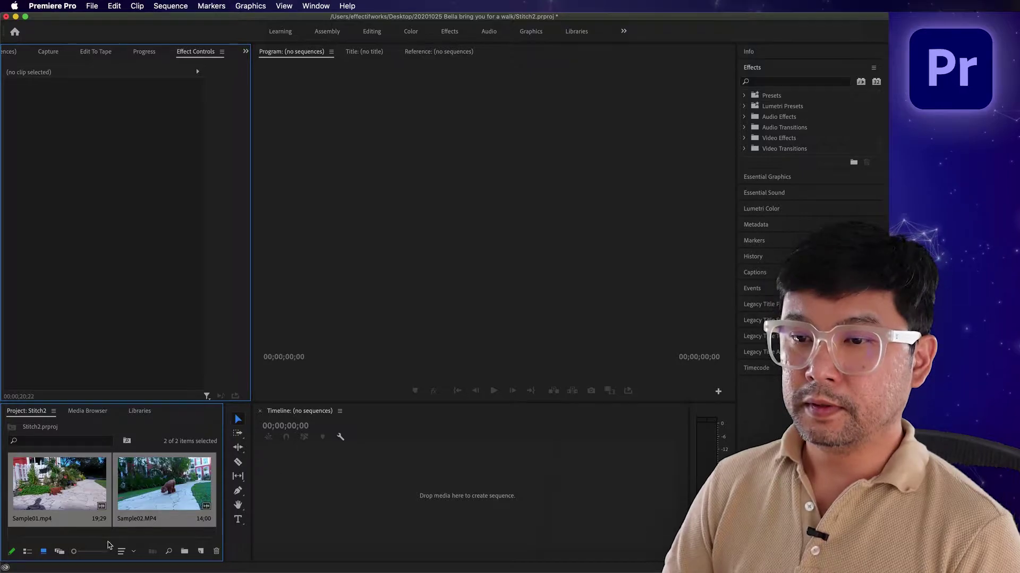
Step: Create a sequence from Sample01.mp4 and Sample02.MP4 and play back parts of both clips
drag(43, 502, 321, 476)
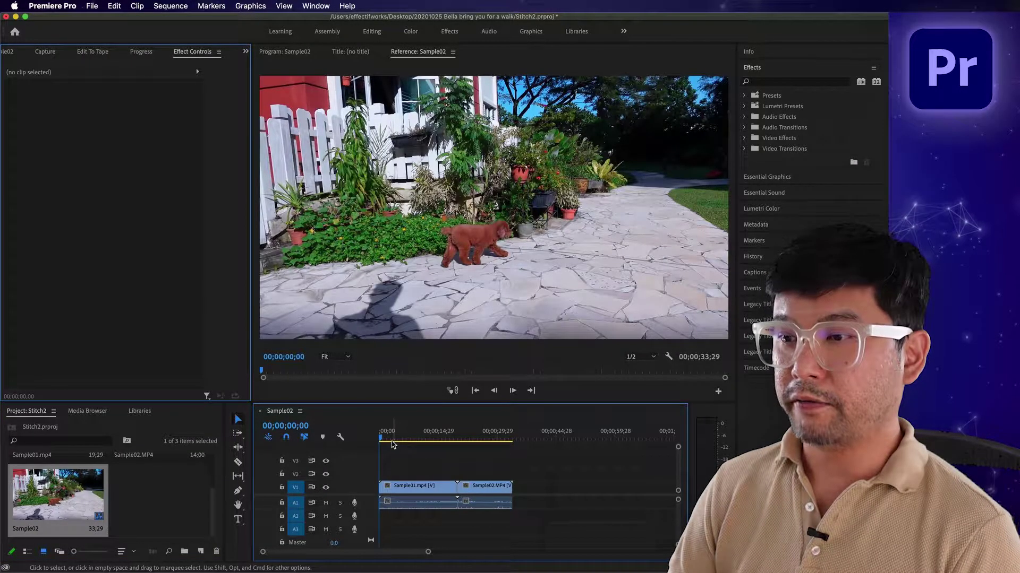
drag(428, 553, 409, 554)
key(space)
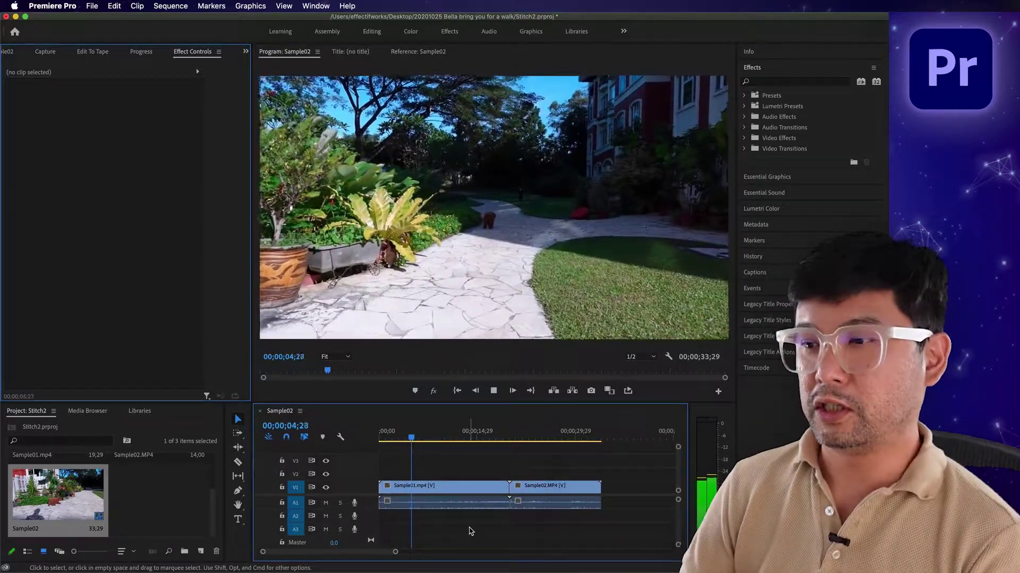
click(519, 439)
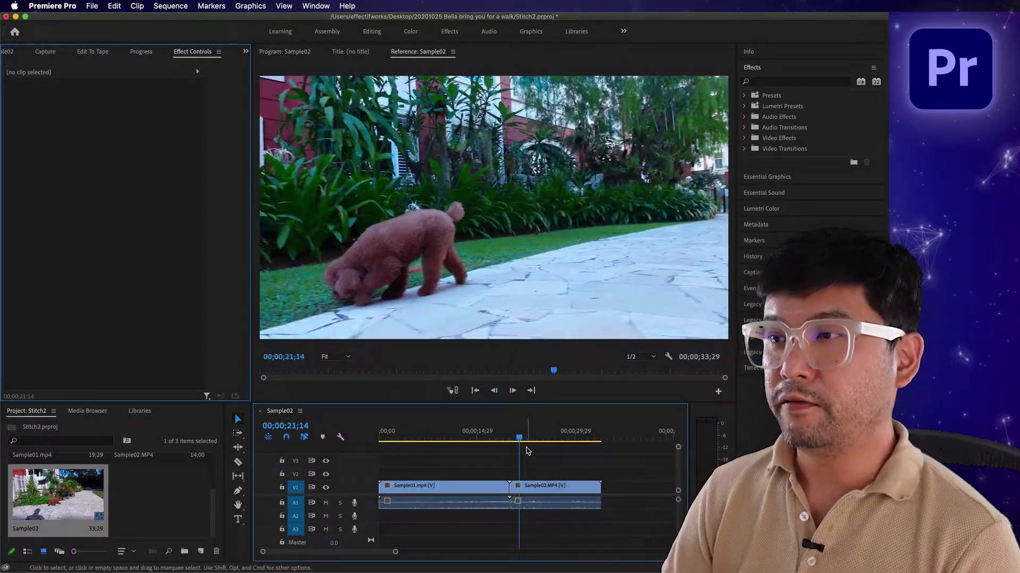
key(space)
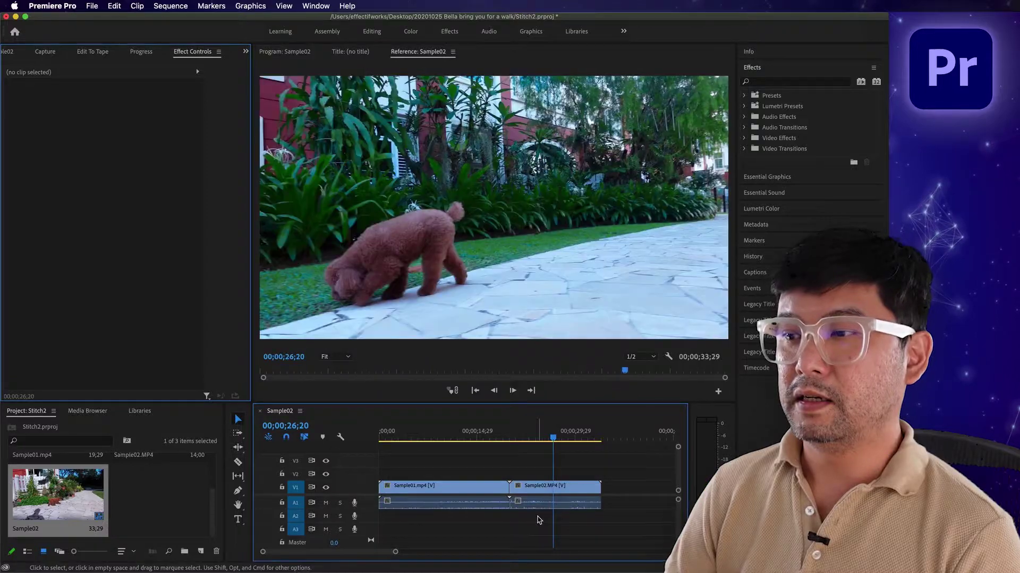
key(space)
drag(444, 437, 380, 438)
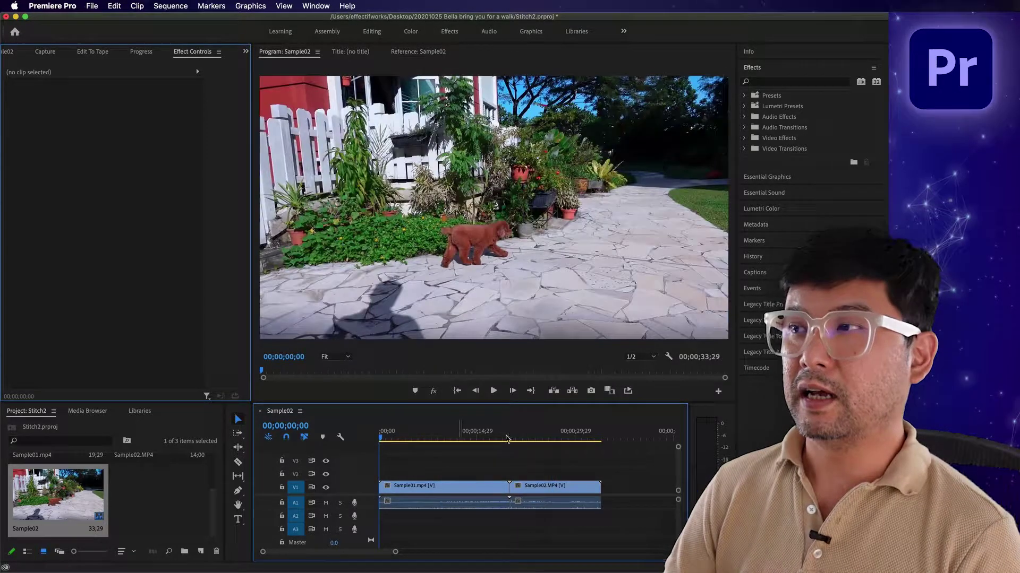
Step: Apply the Warp Stabilizer effect to the Sample01.mp4 clip and play back the sequence
click(771, 81)
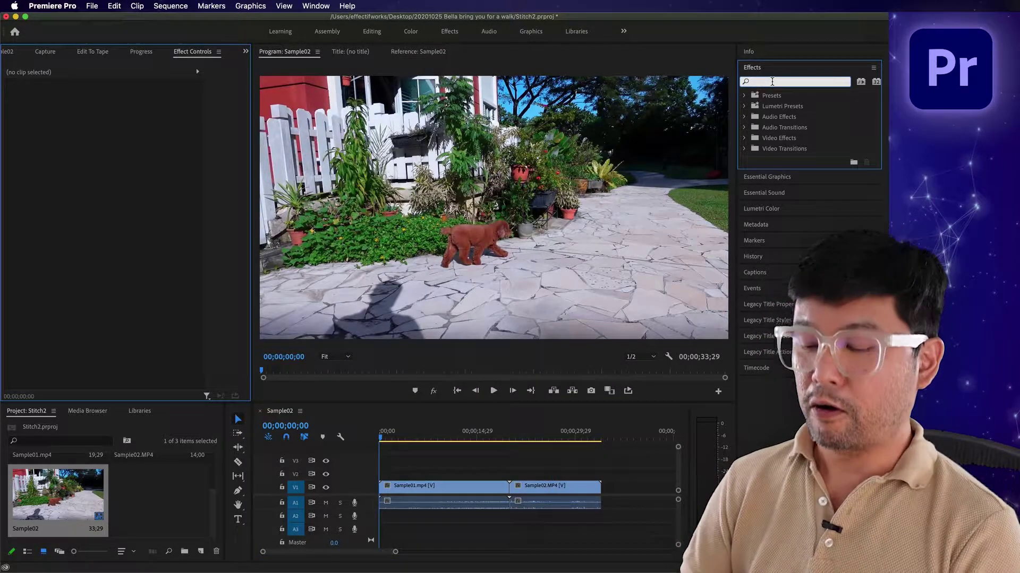
text(warp)
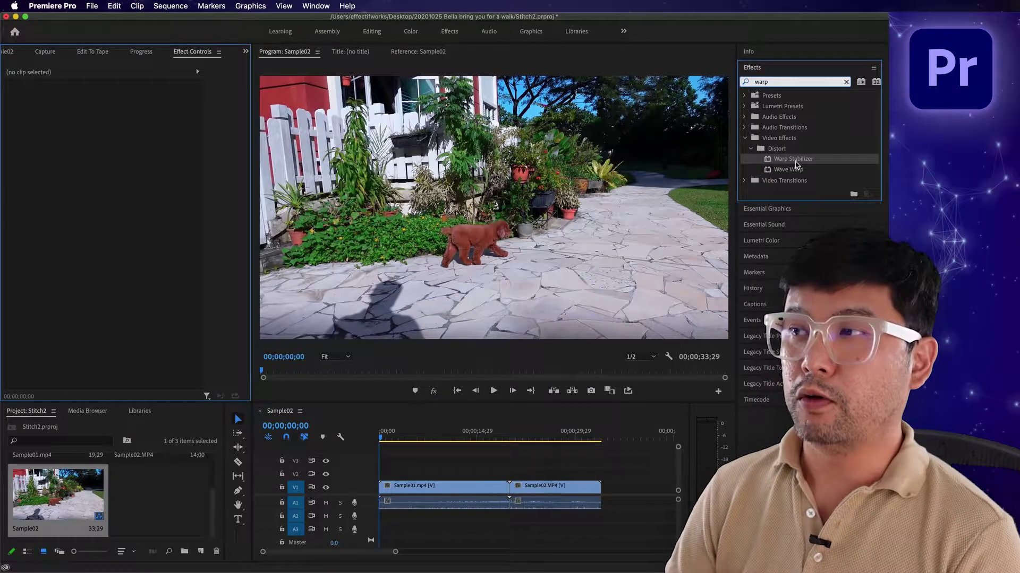
drag(791, 163, 463, 487)
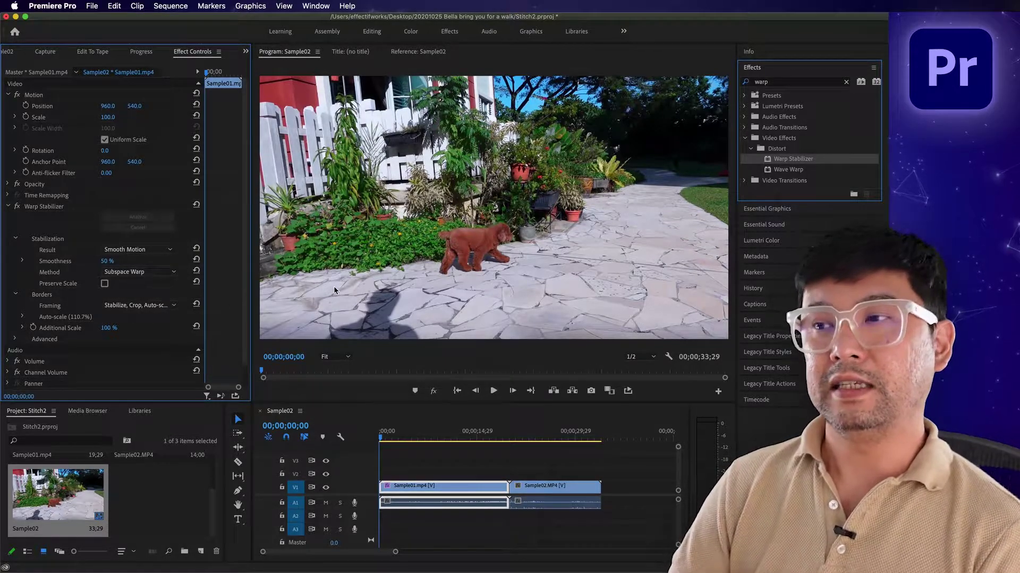
key(space)
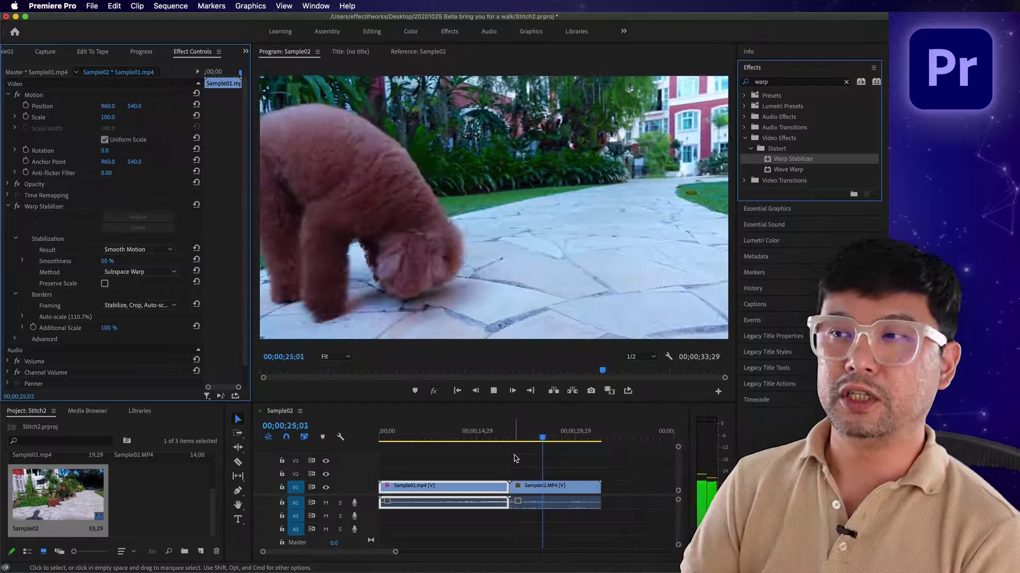
key(space)
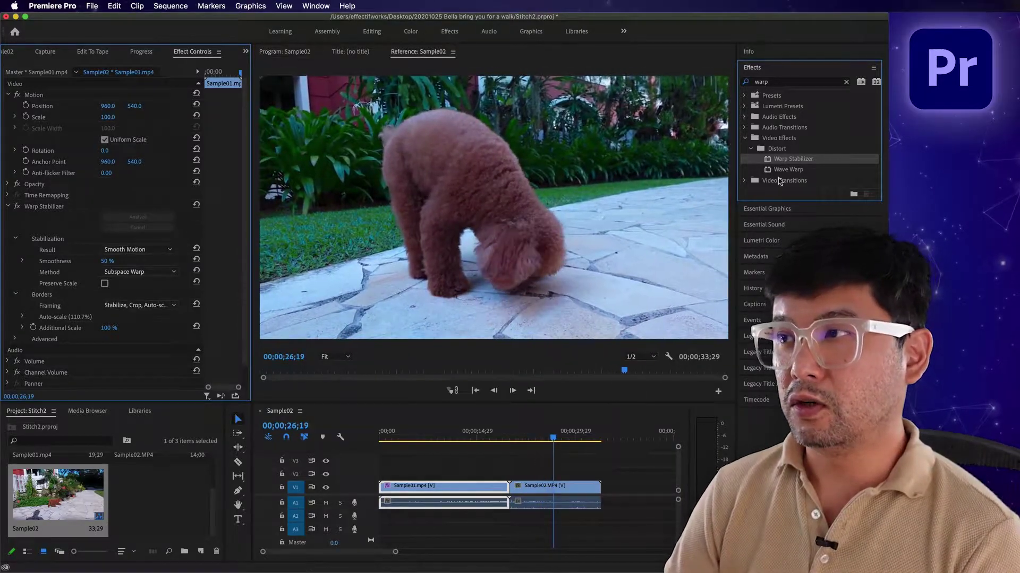
Step: Apply the Warp Stabilizer effect to the Sample02.MP4 clip and play back its stabilized footage
double_click(791, 160)
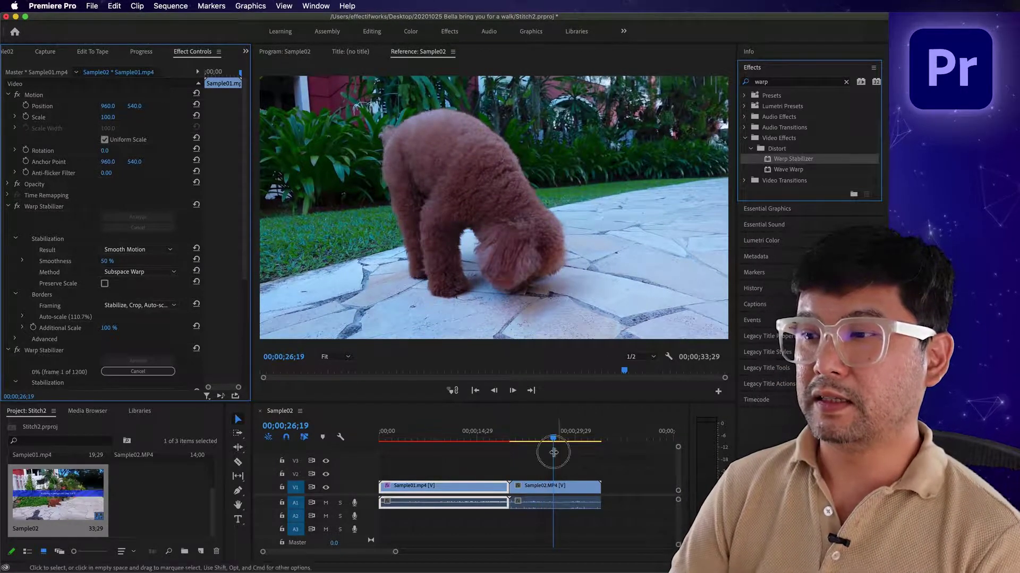
drag(783, 162, 572, 487)
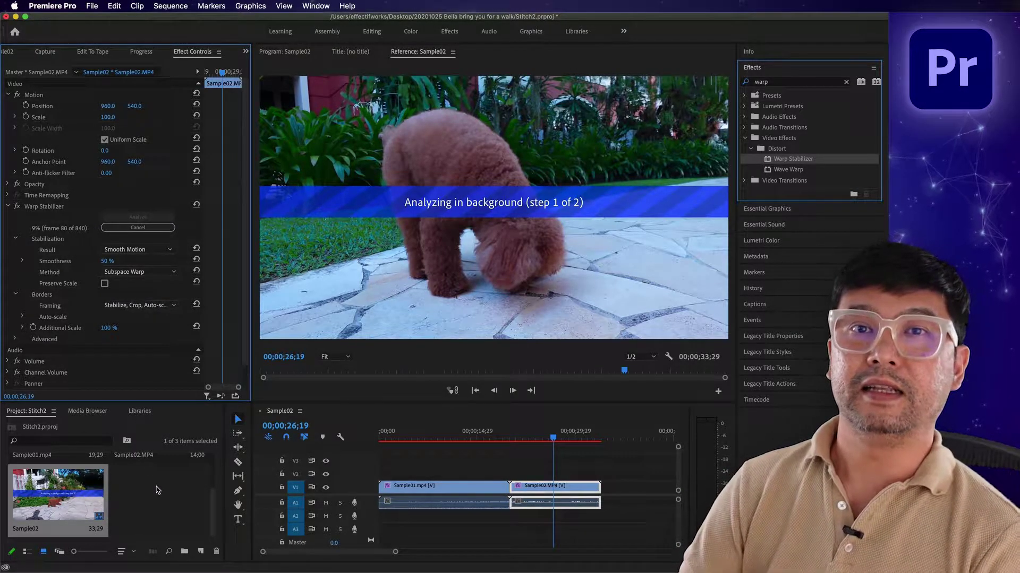
click(514, 440)
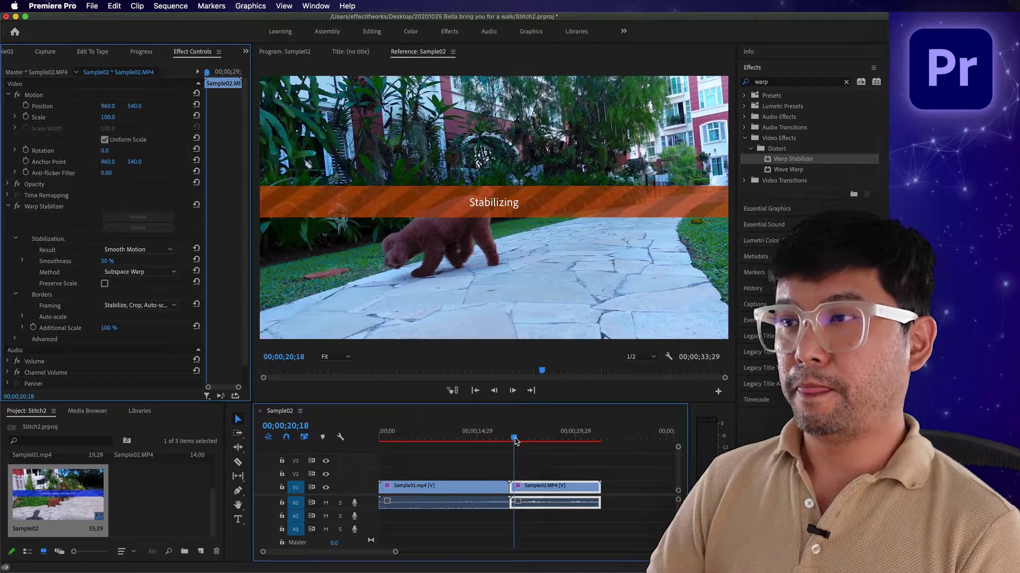
key(space)
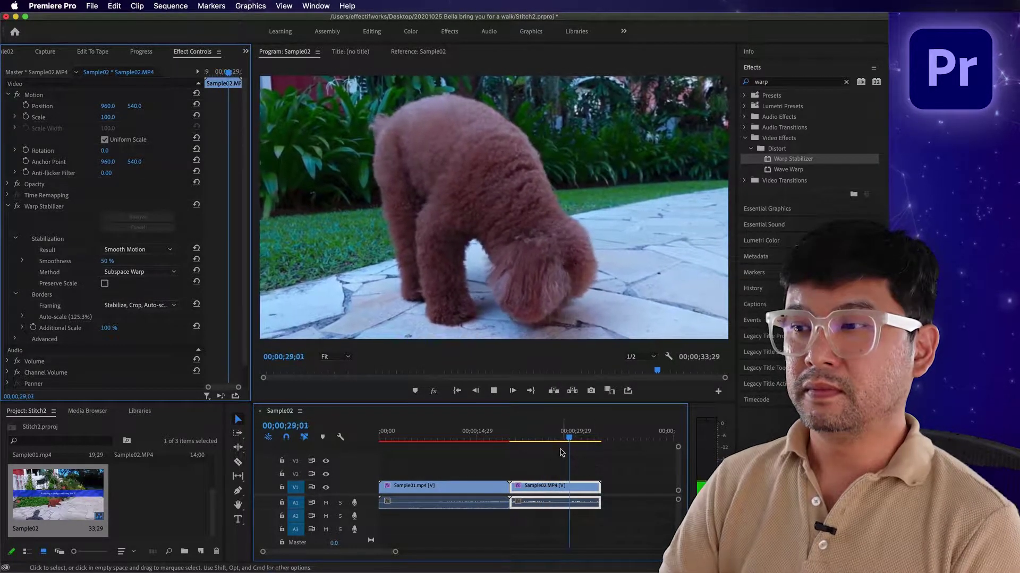
key(space)
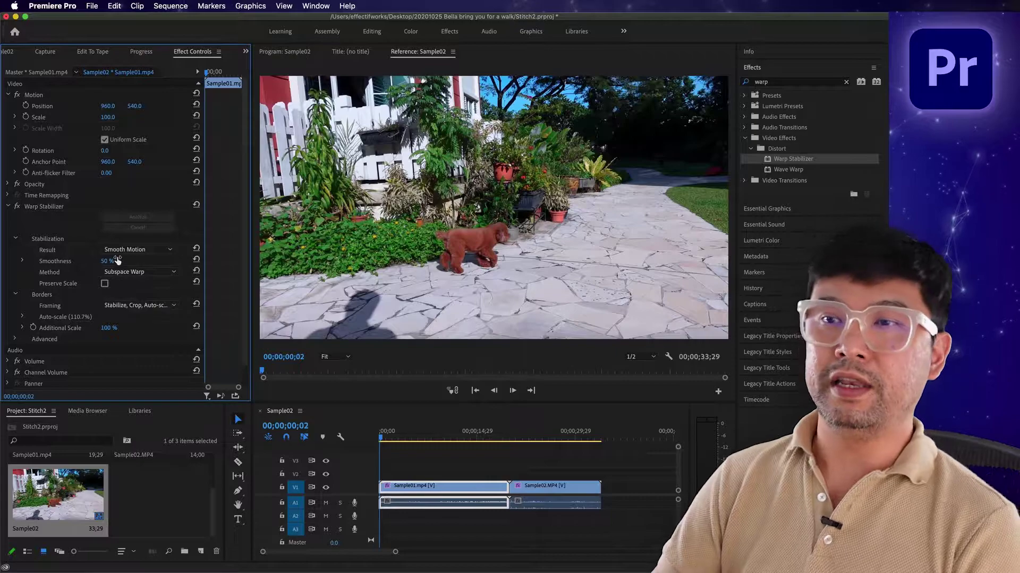
click(173, 253)
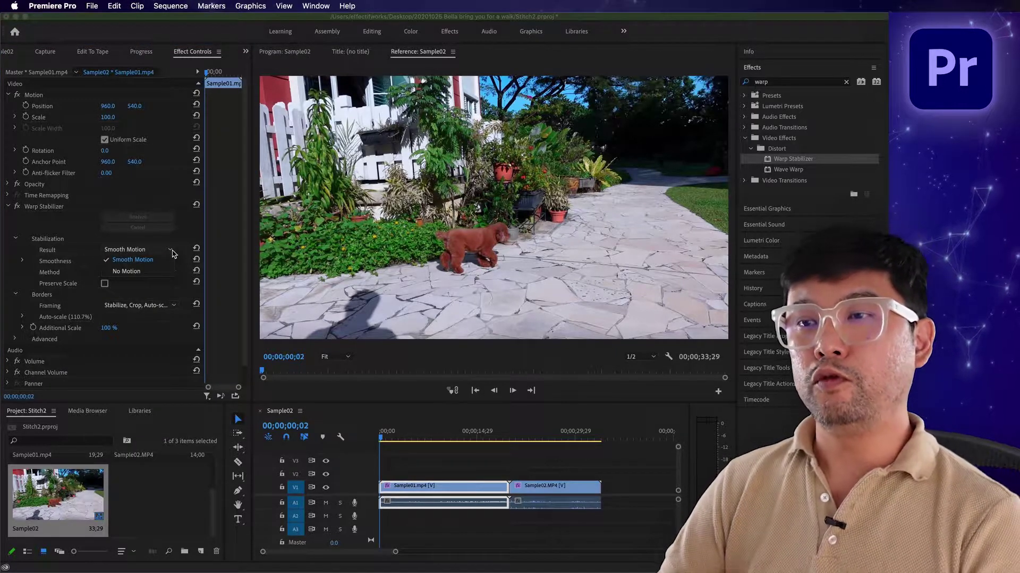
click(172, 254)
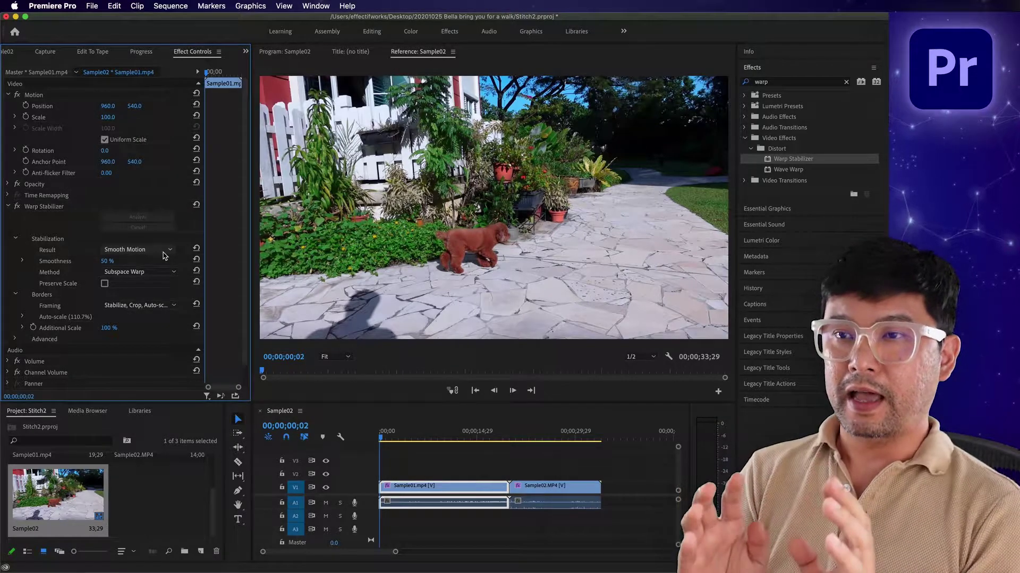
click(163, 255)
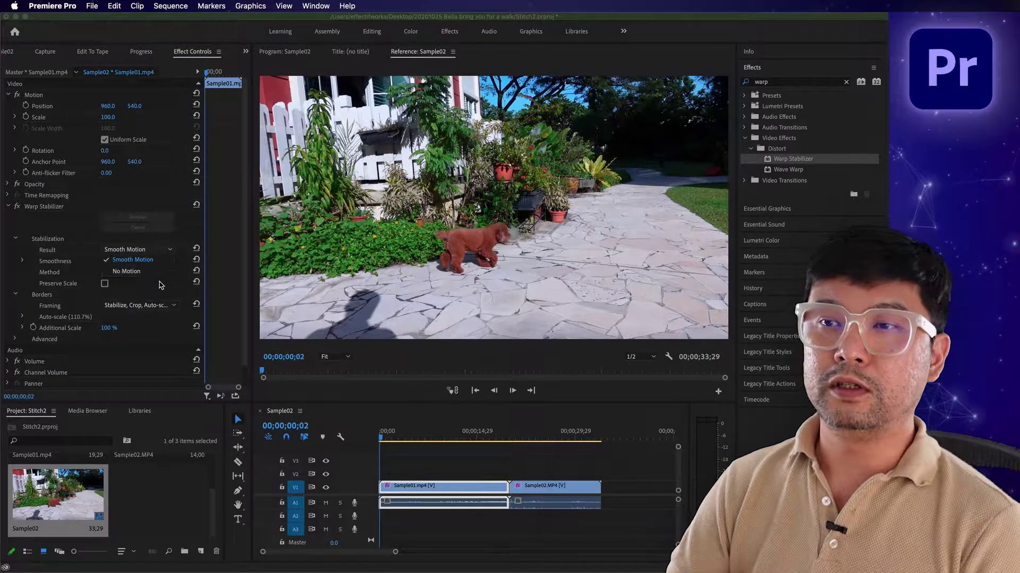
click(184, 276)
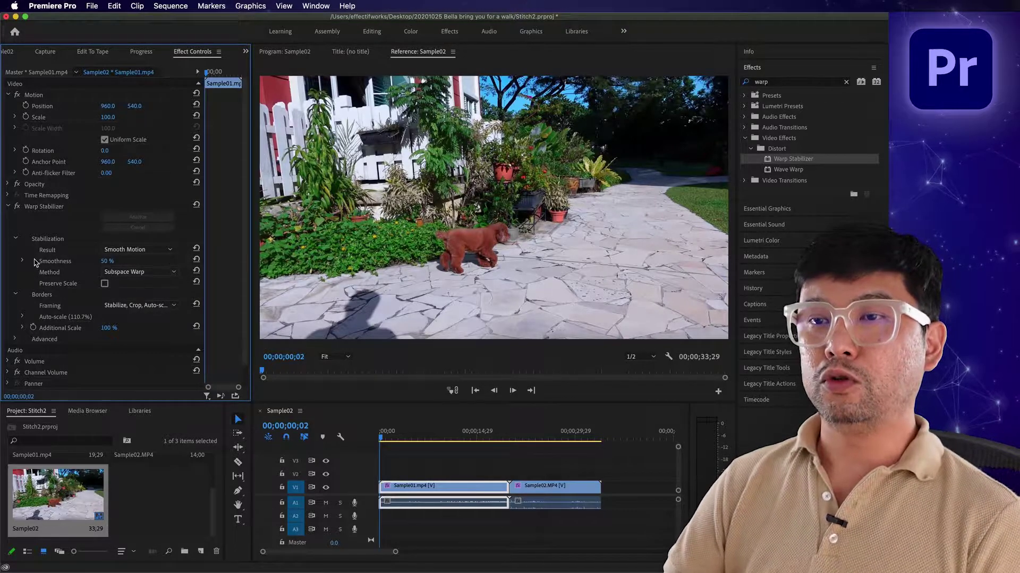
Step: Set the Warp Stabilizer smoothness of the Sample01.mp4 clip to 20% and play back the result
click(22, 262)
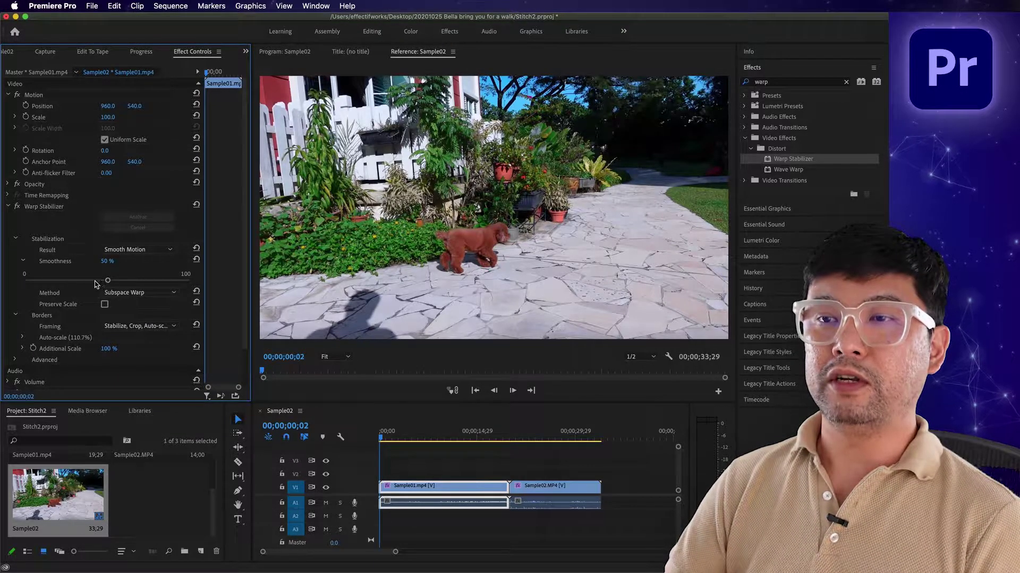
click(23, 263)
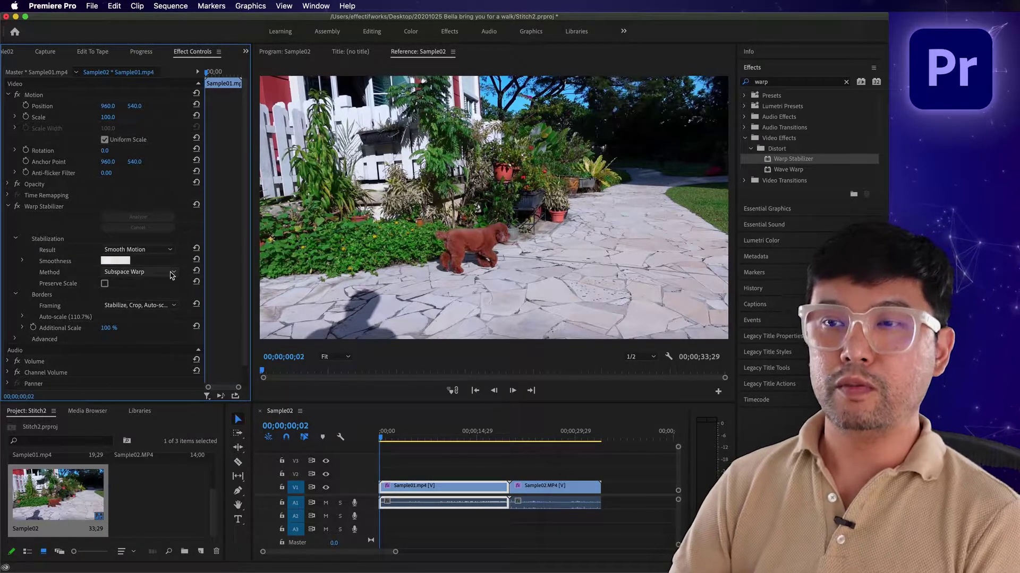
key(Return)
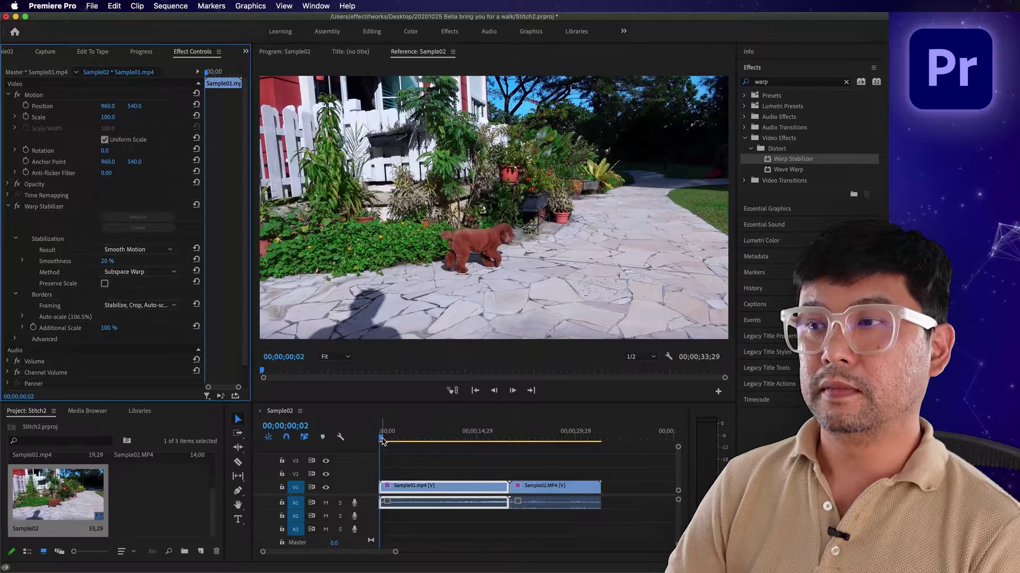
key(space)
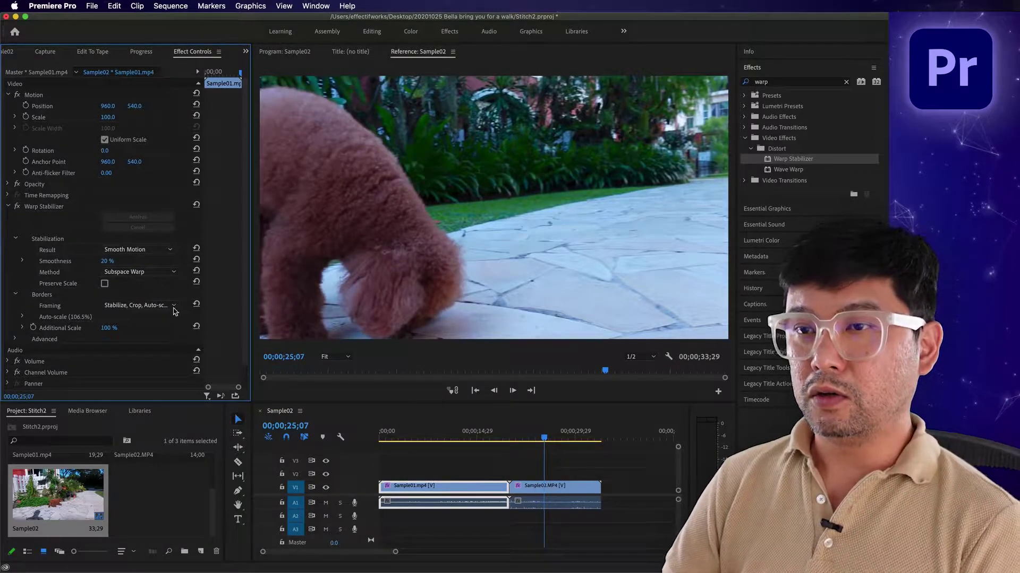
click(381, 433)
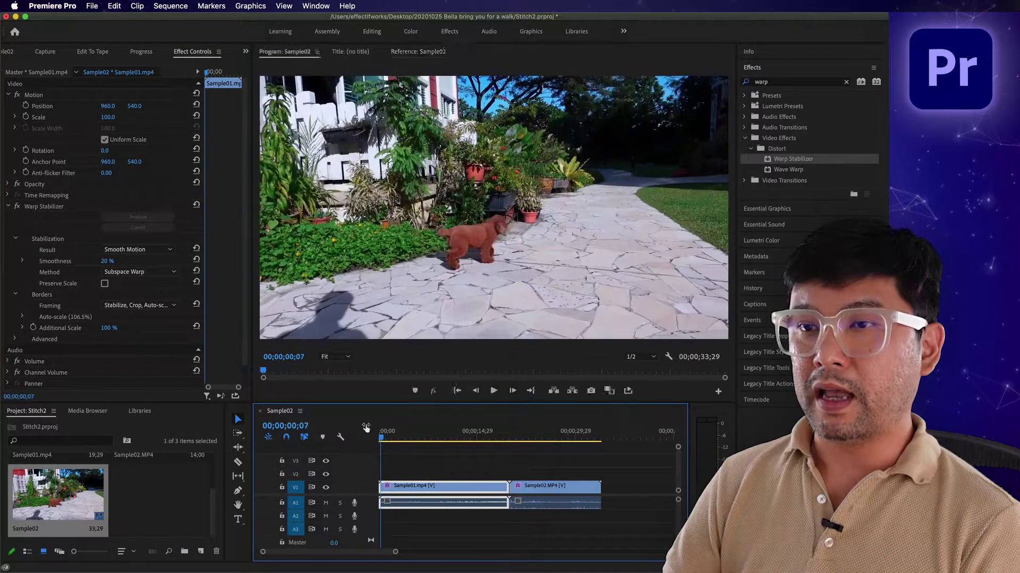
Step: Change the stabilization method of the Sample01.mp4 clip to Position
click(149, 274)
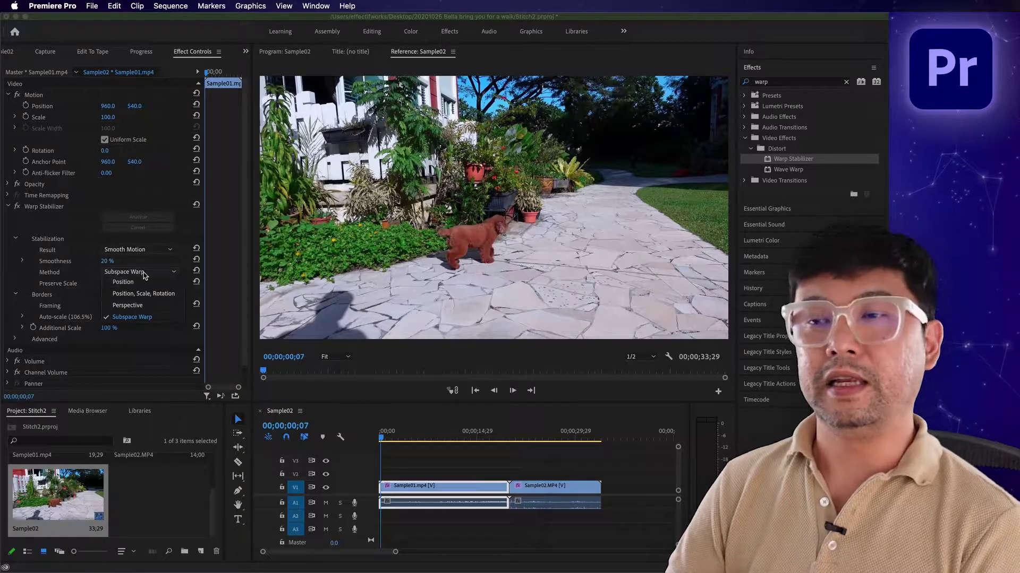
click(147, 282)
click(174, 273)
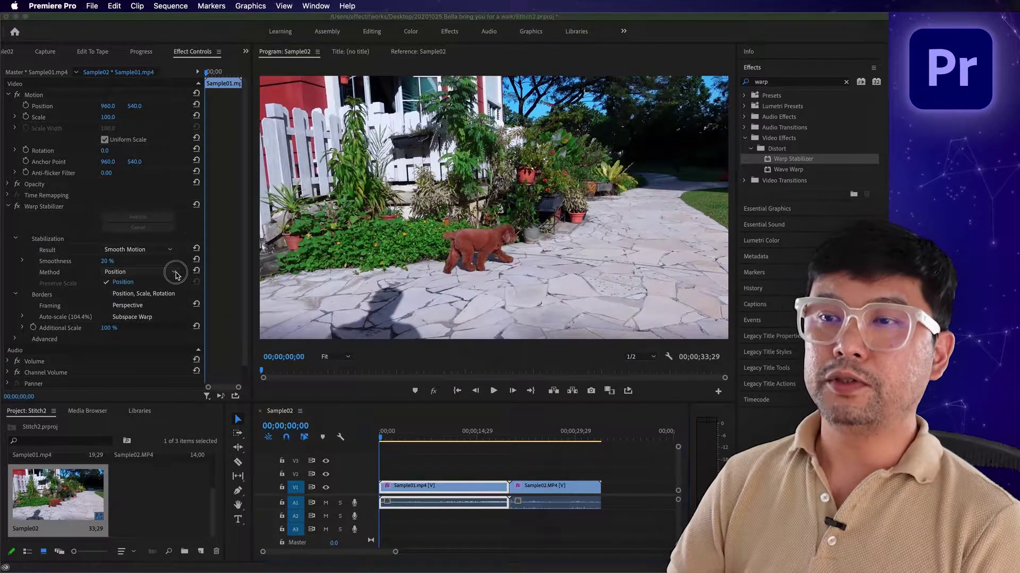
click(142, 282)
Step: Set the Warp Stabilizer framing of the Sample01.mp4 clip to Stabilize Only and play back the clip
click(169, 309)
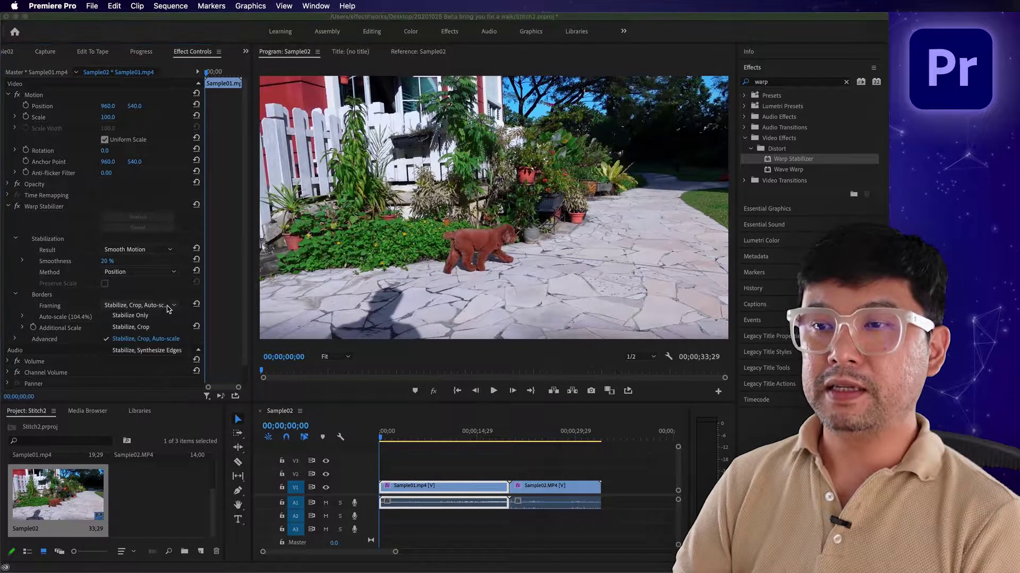
click(130, 316)
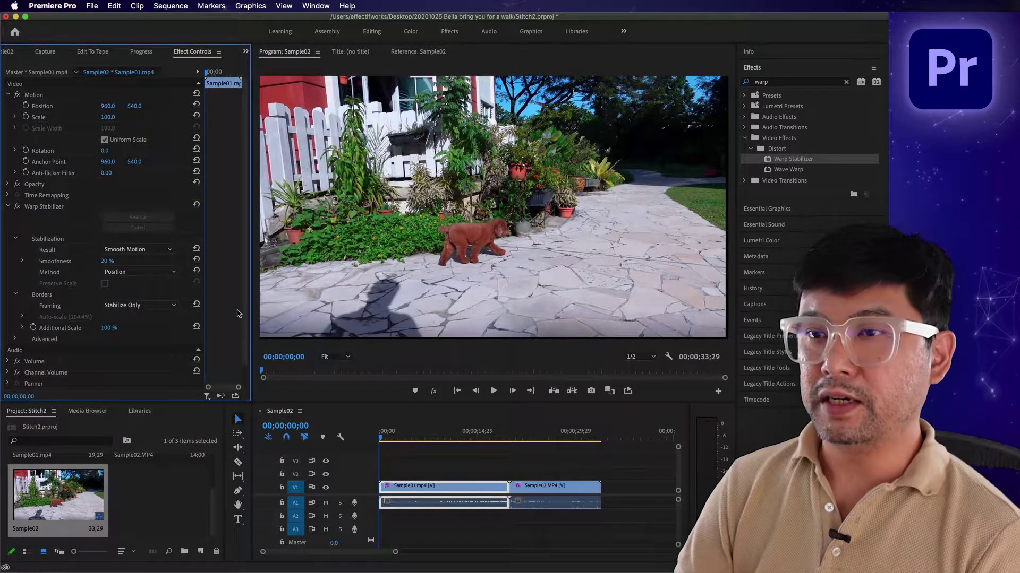
click(134, 272)
click(132, 284)
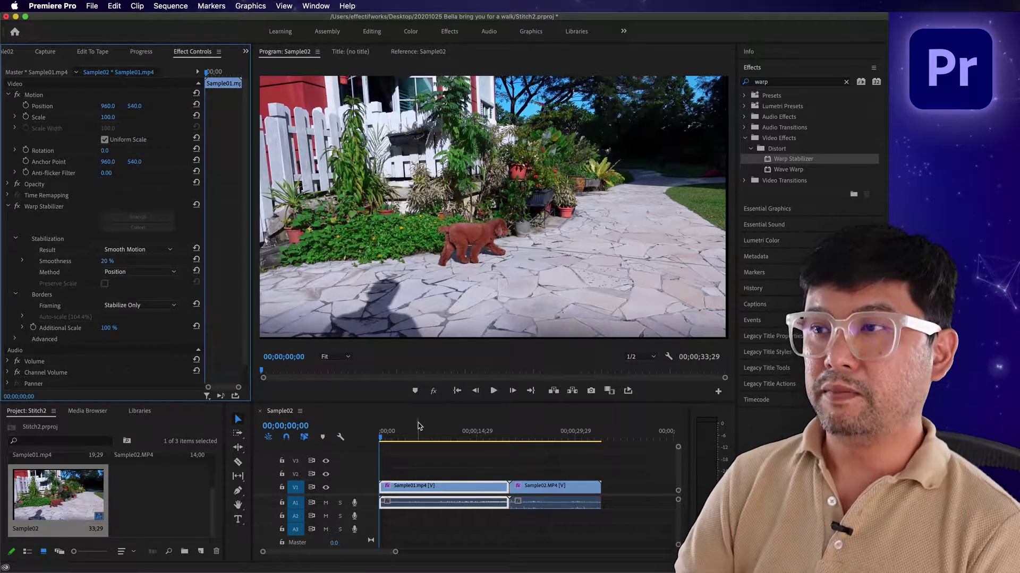
key(space)
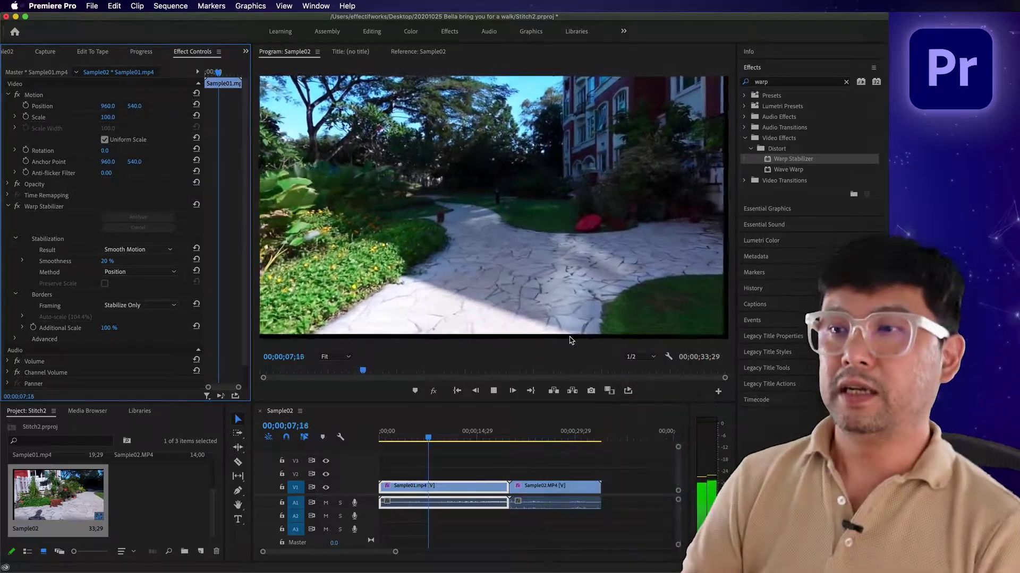
Step: Switch the Sample01.mp4 clip's stabilization method to Position, Scale, Rotation and preview the clip, then return to its start
click(154, 272)
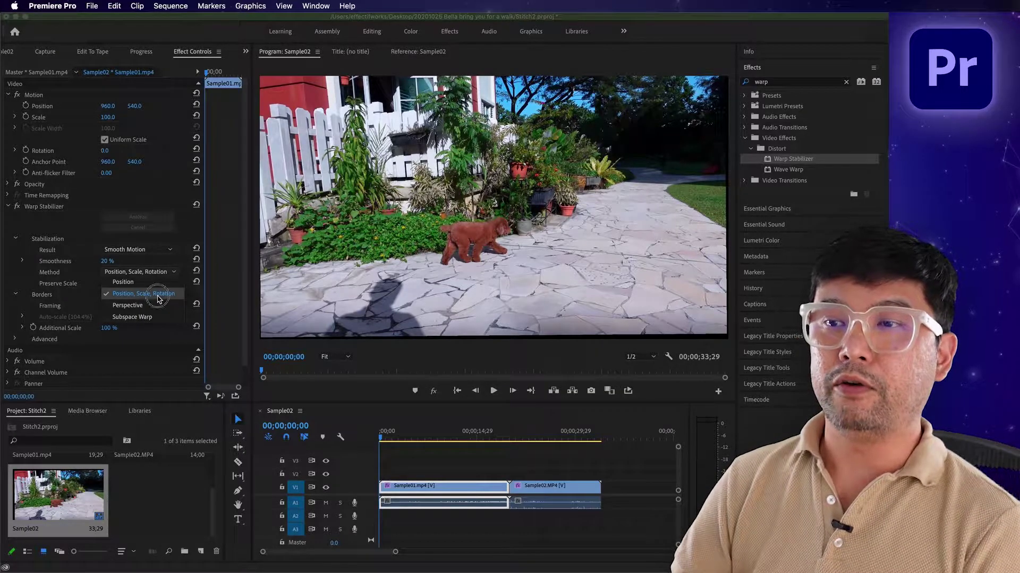
click(157, 294)
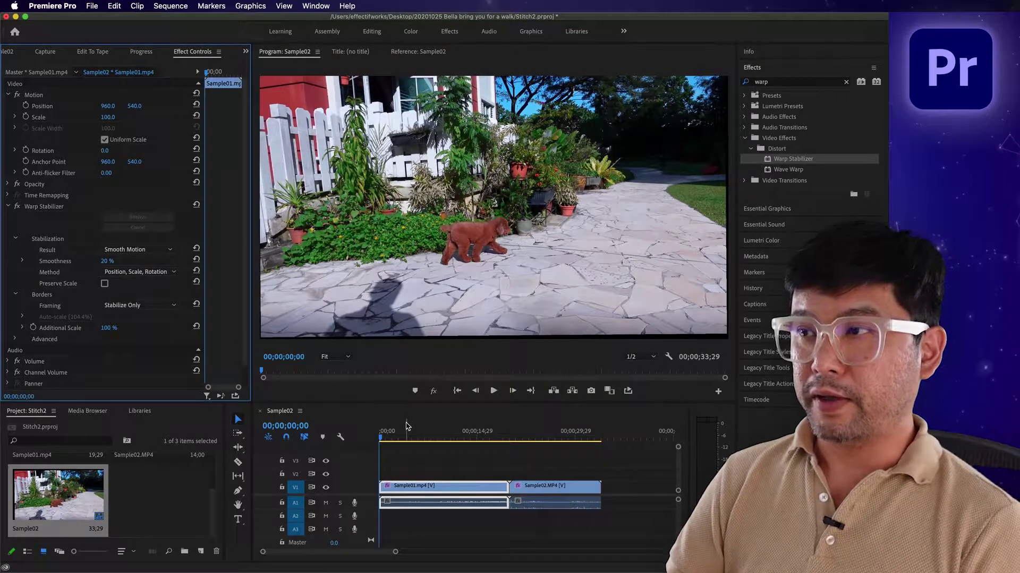
key(space)
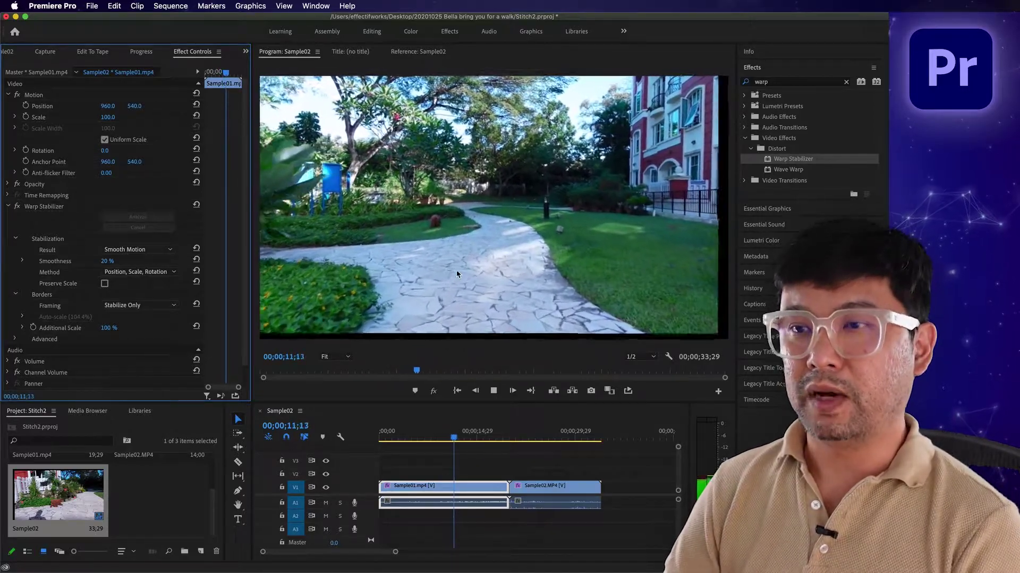
key(space)
drag(462, 442, 366, 435)
Step: Set the stabilization method of the Sample01.mp4 clip to Perspective
click(159, 276)
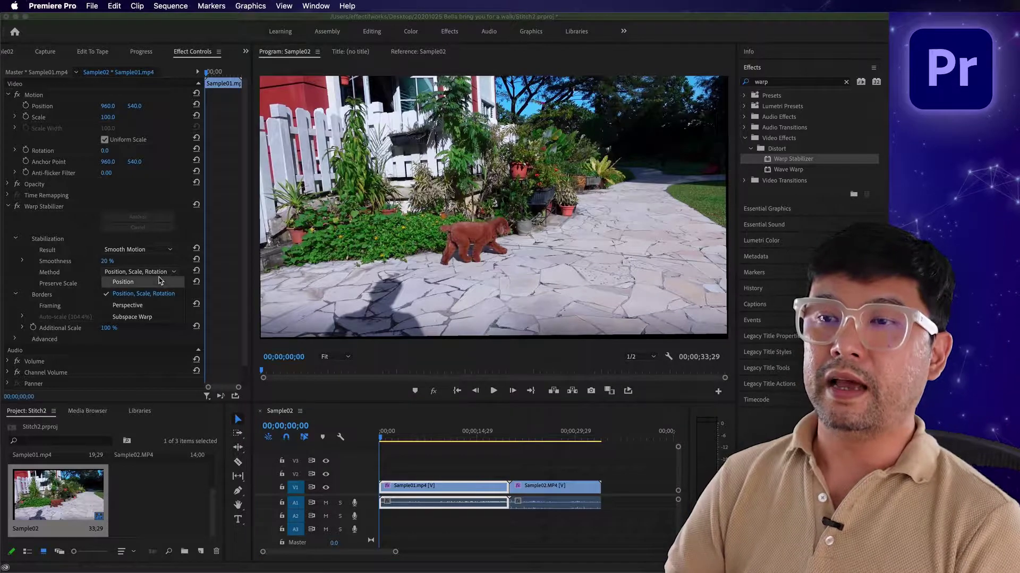
click(152, 307)
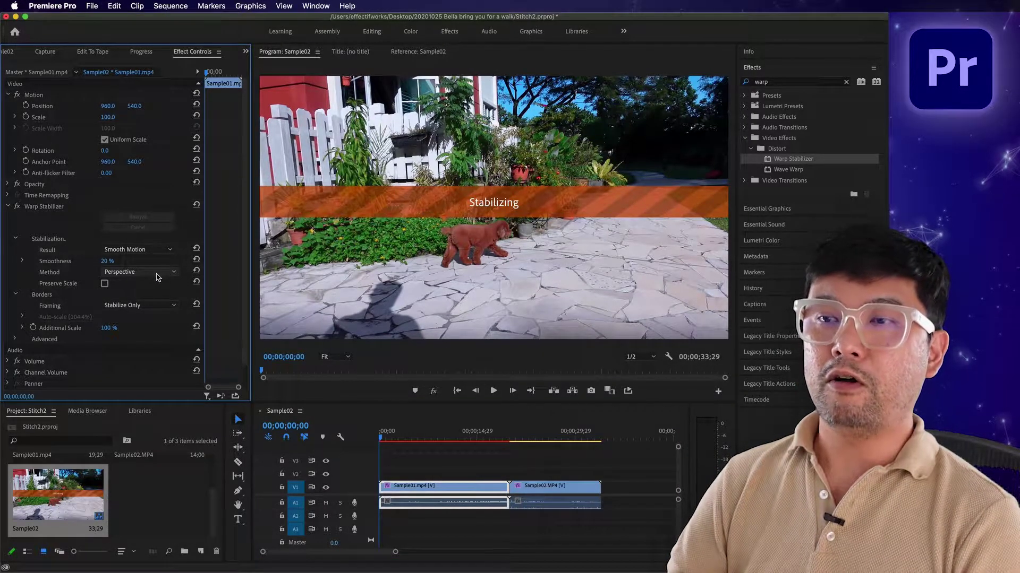
Step: Keep the Sample01.mp4 clip's stabilization method on Perspective and play back the clip from its start
click(158, 277)
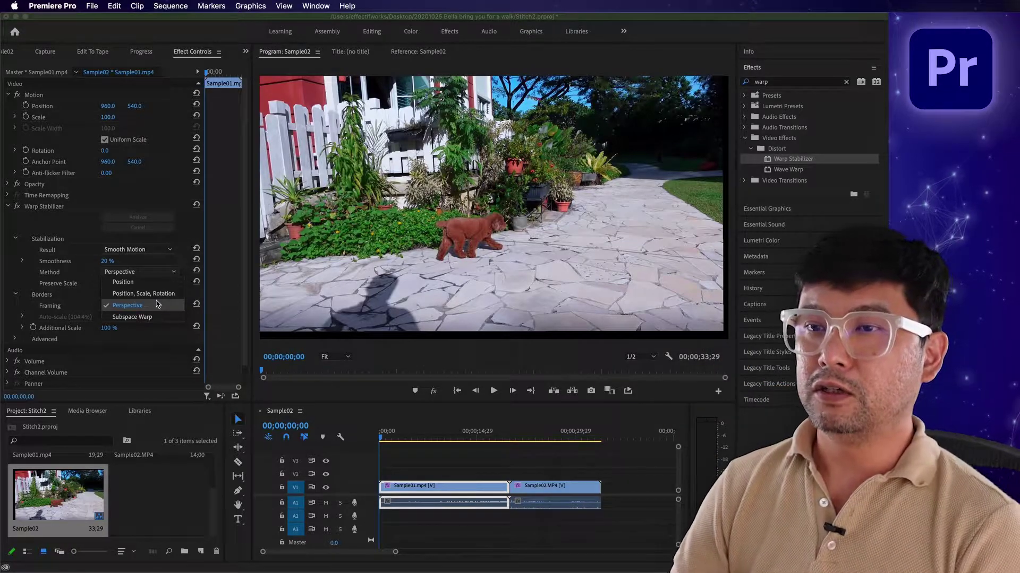
click(163, 311)
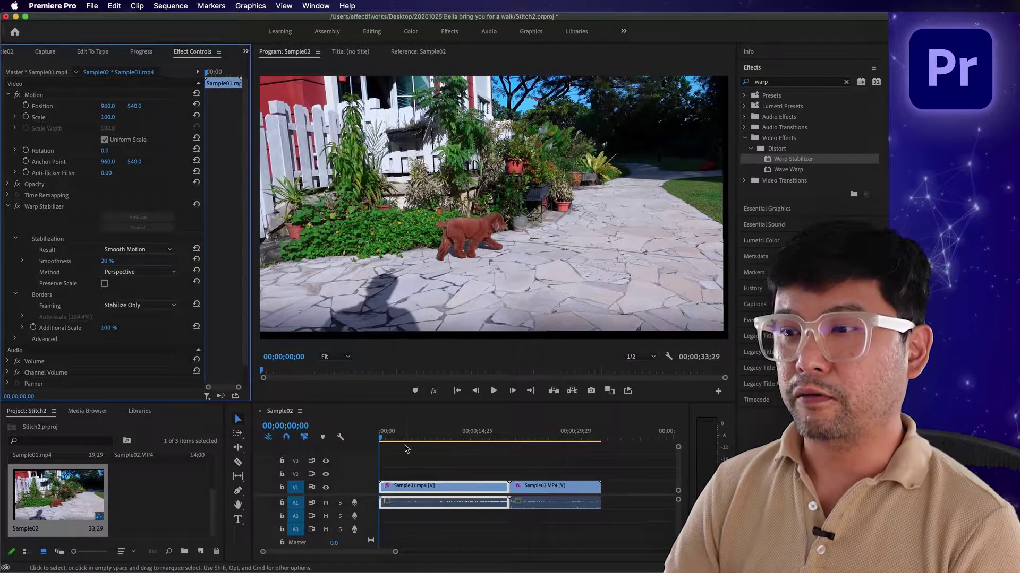
key(space)
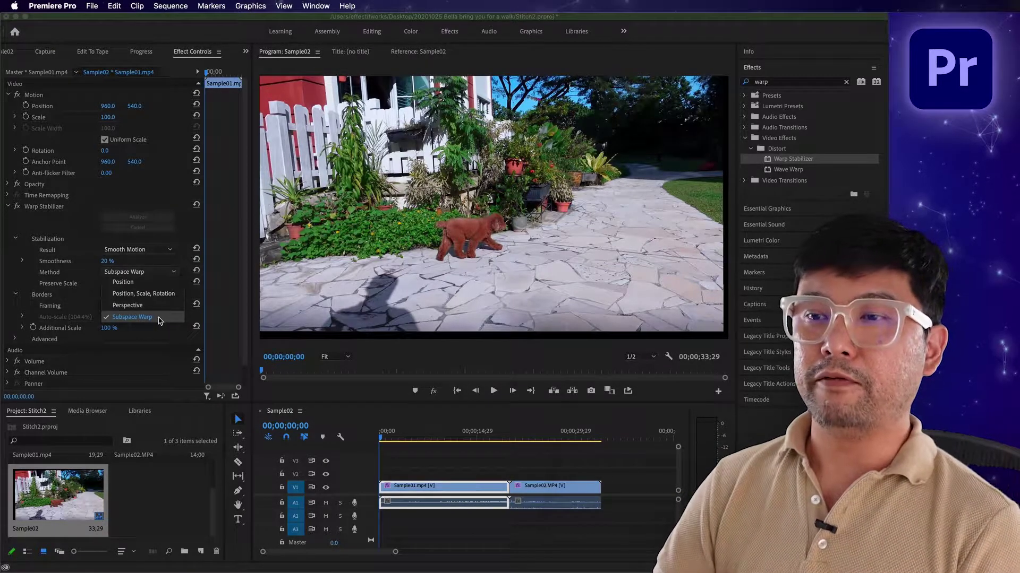
Step: Set the stabilization method of the Sample01.mp4 clip to Subspace Warp and preview the first few seconds
click(159, 318)
key(space)
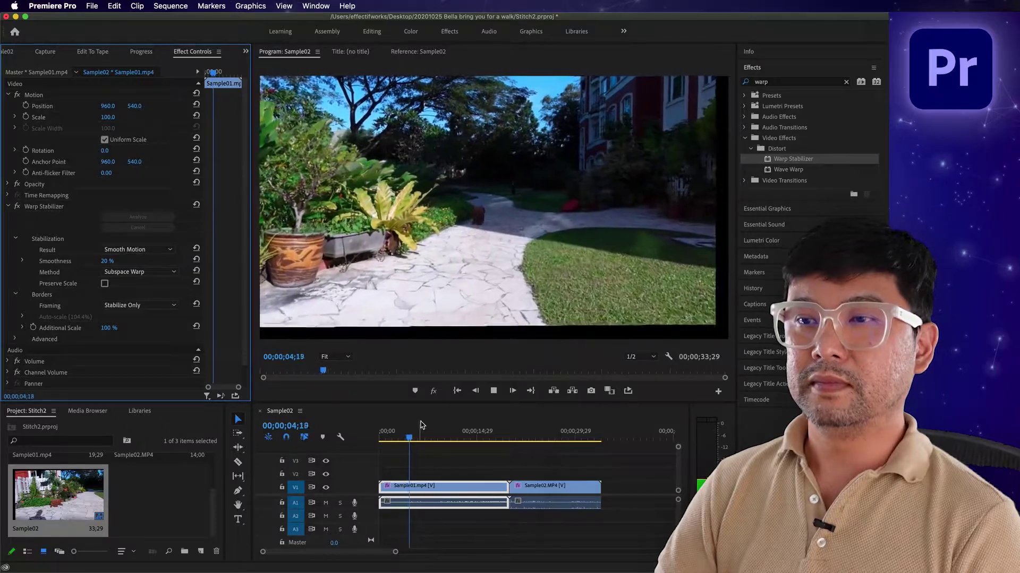
click(418, 52)
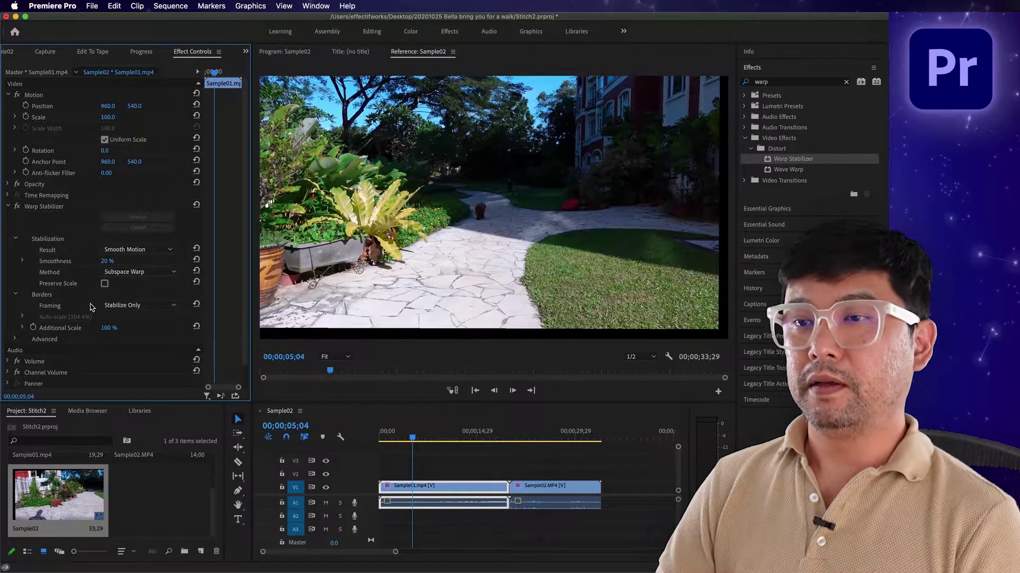
Step: Set the Warp Stabilizer framing of the Sample01.mp4 clip to Stabilize, Crop and play back a section
click(150, 306)
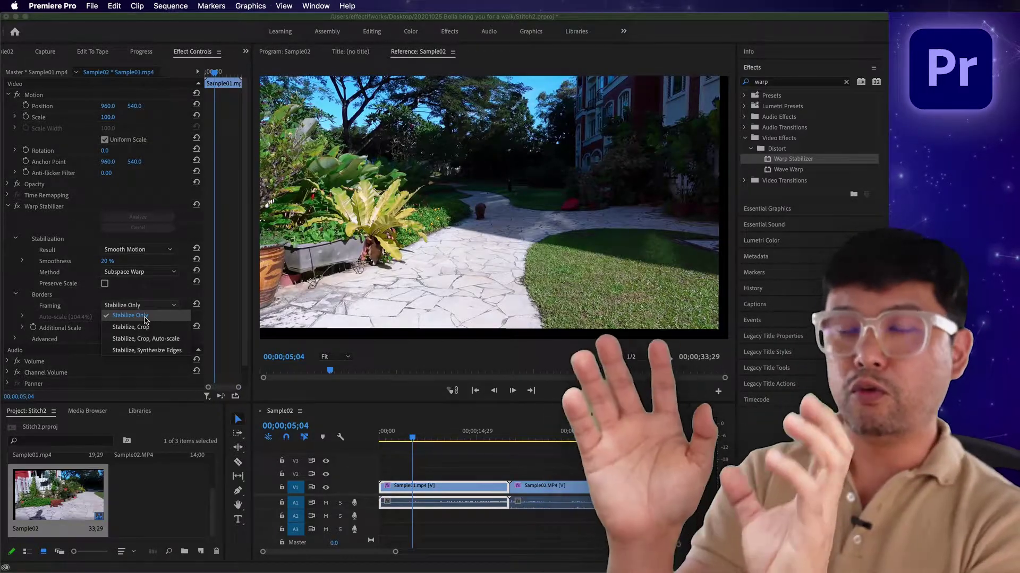
click(149, 326)
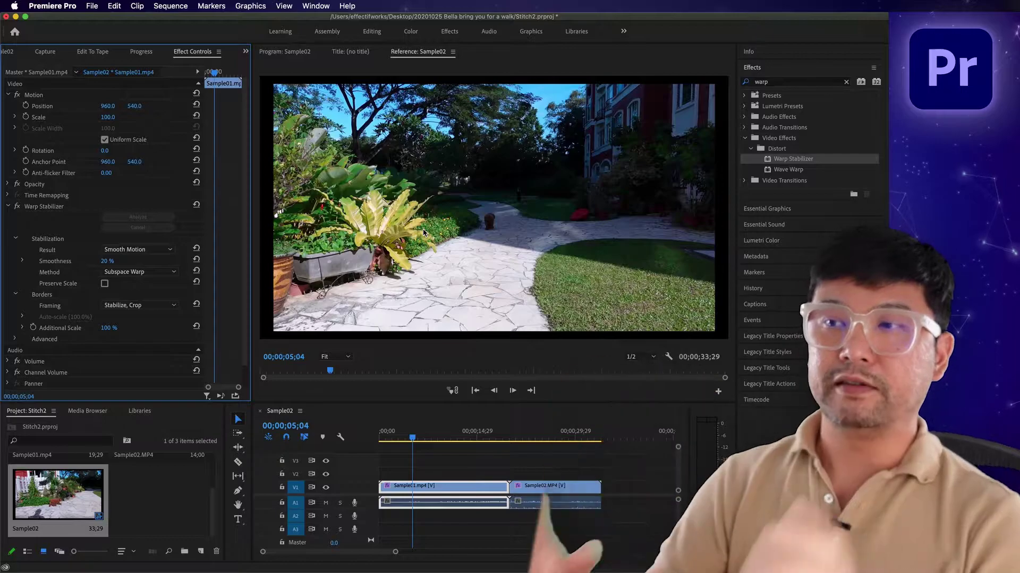
key(space)
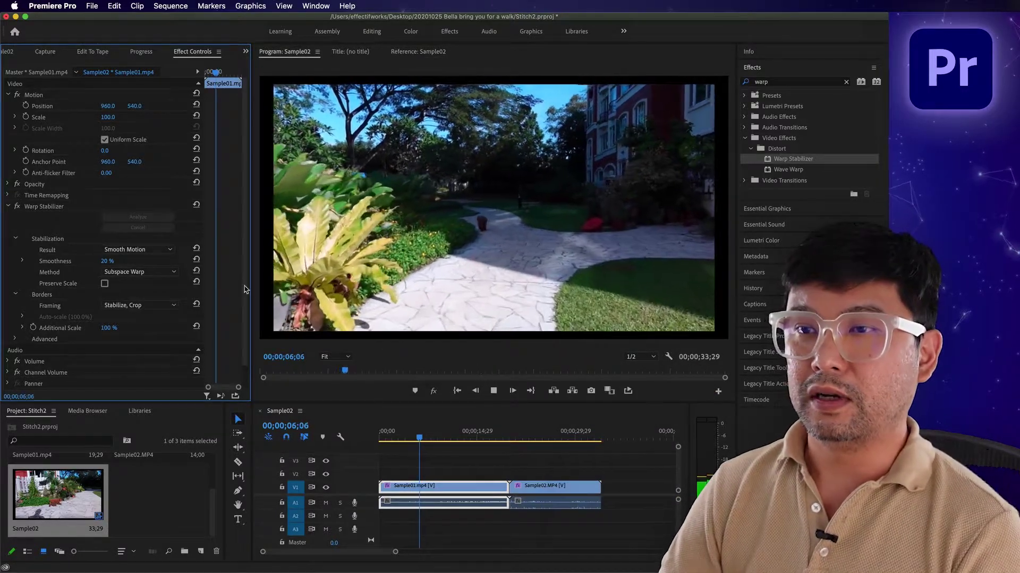
key(space)
Step: Change the Sample01.mp4 clip's framing to Stabilize, Crop, Auto-scale and continue the playback
click(137, 306)
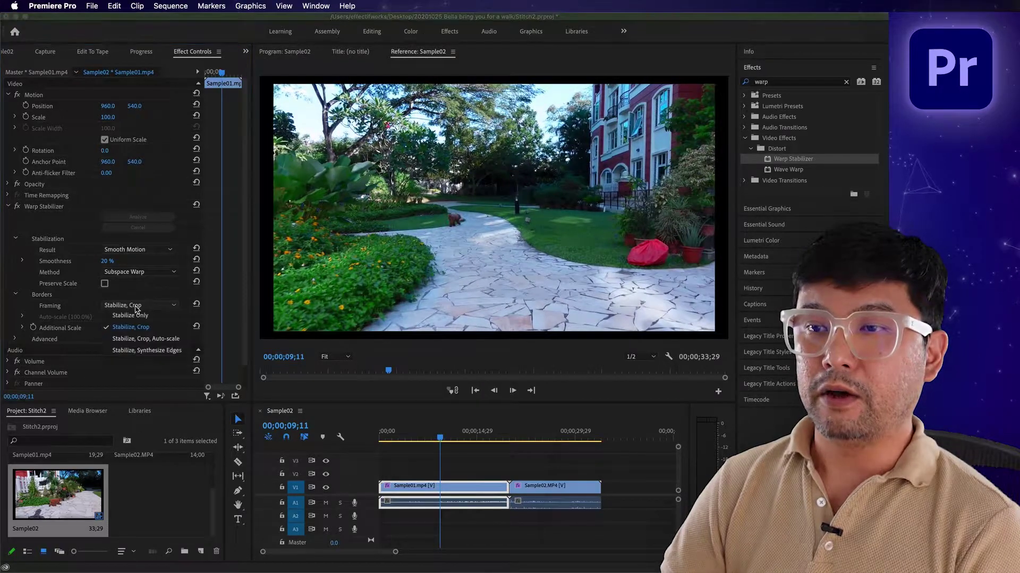
click(153, 341)
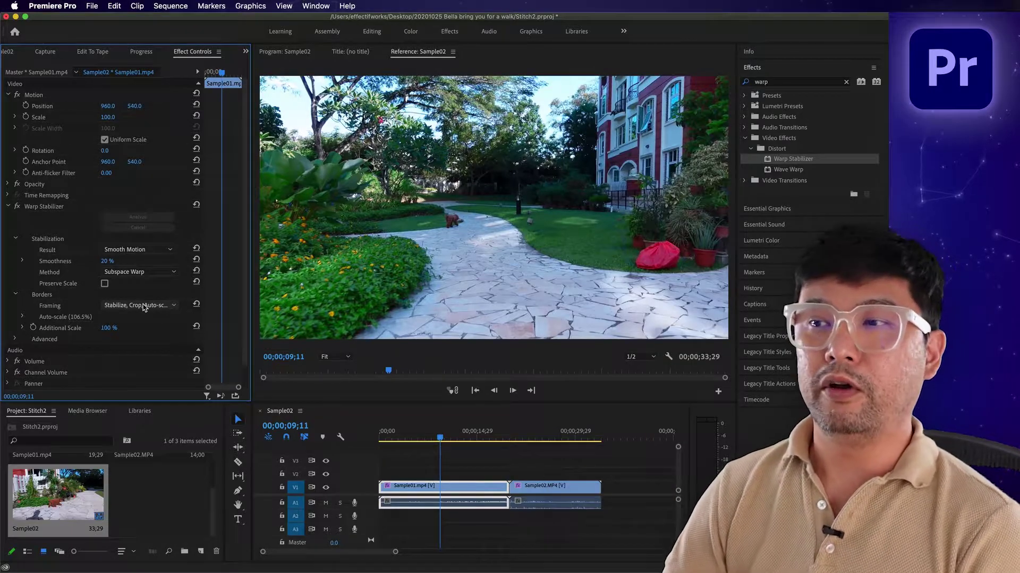
key(space)
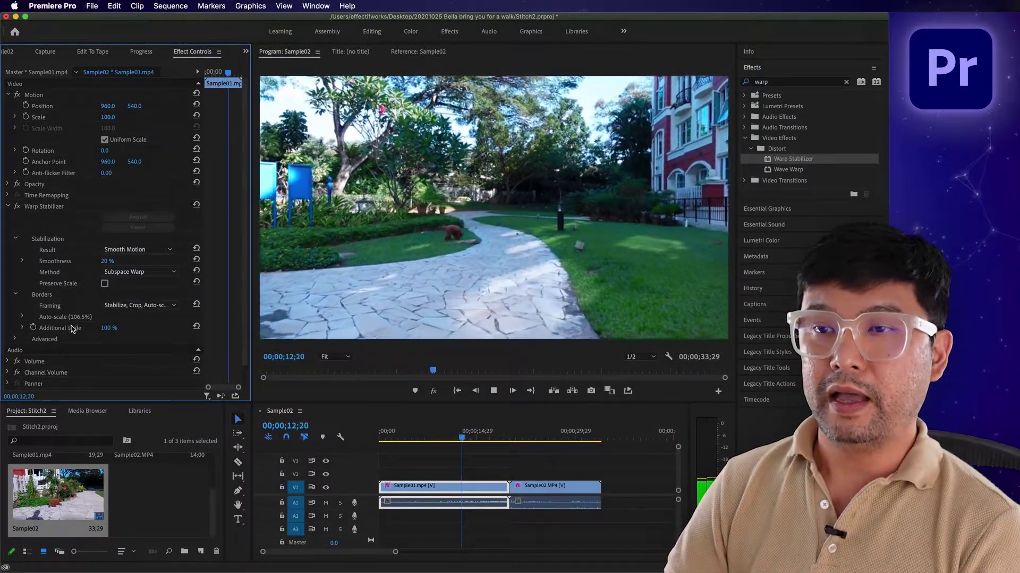
Step: Look over the available Warp Stabilizer framing options without changing the choice, and return the playhead to the sequence start
click(133, 307)
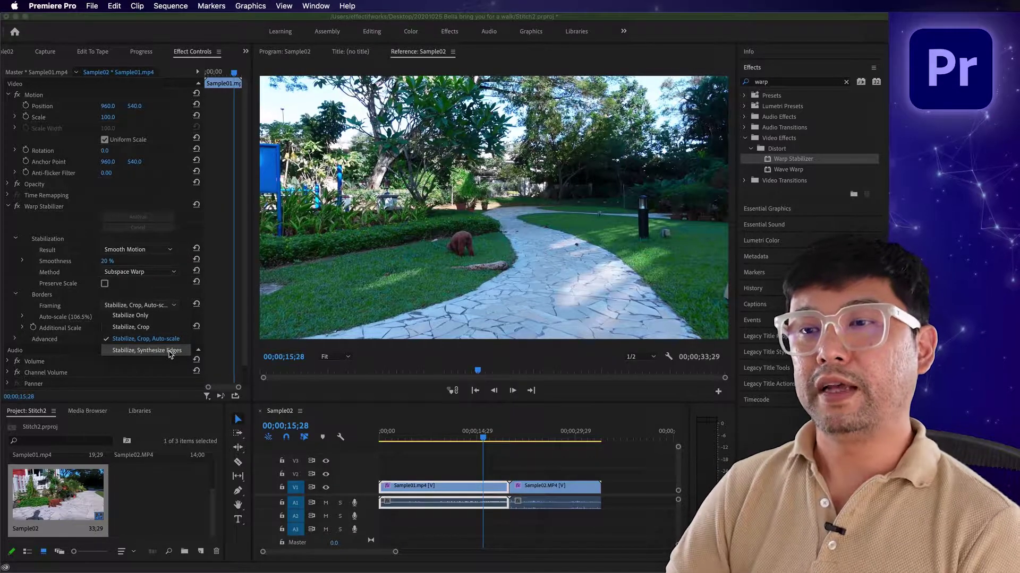
click(253, 346)
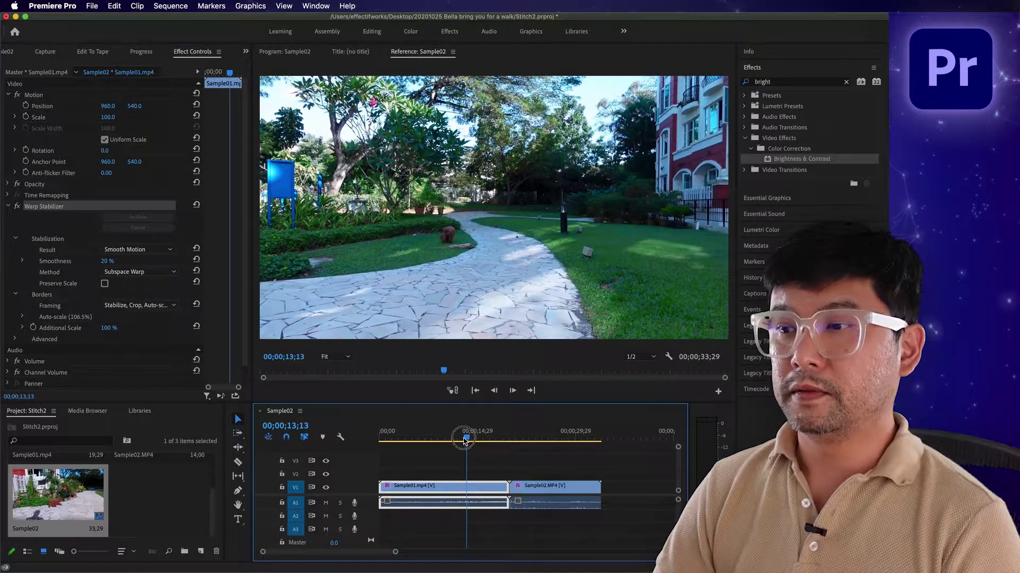
key(Home)
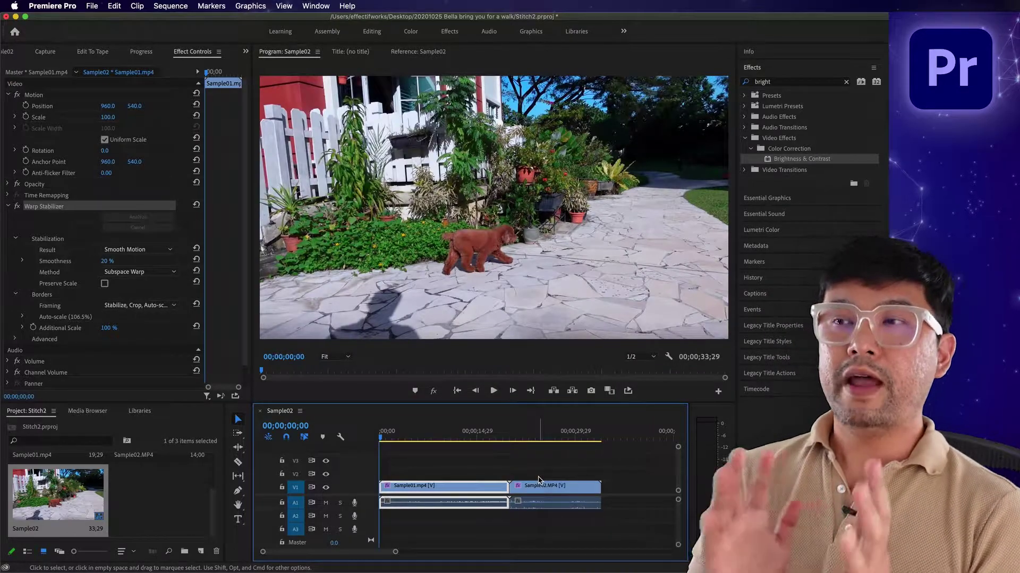